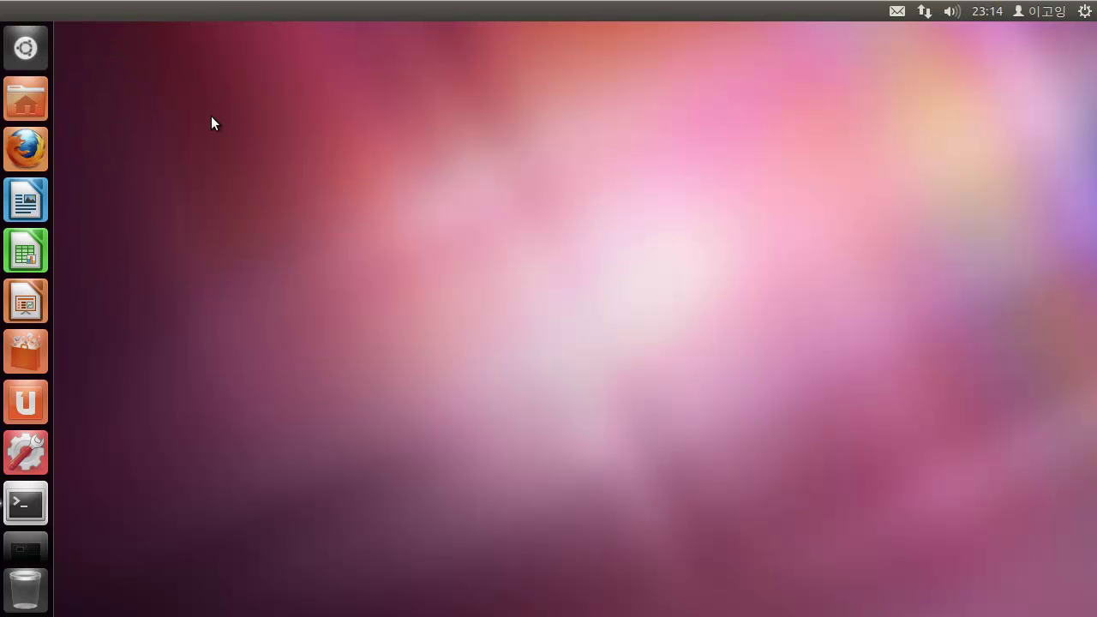
Step: Open the User Accounts settings (사용자 계정) from the installed system applications
click(39, 59)
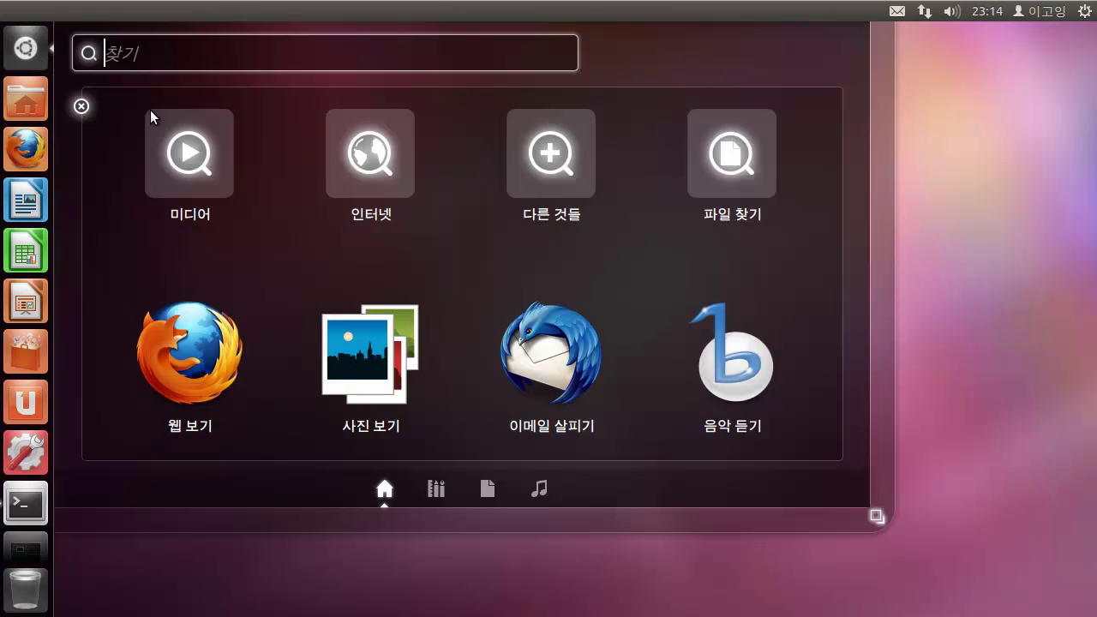
click(435, 492)
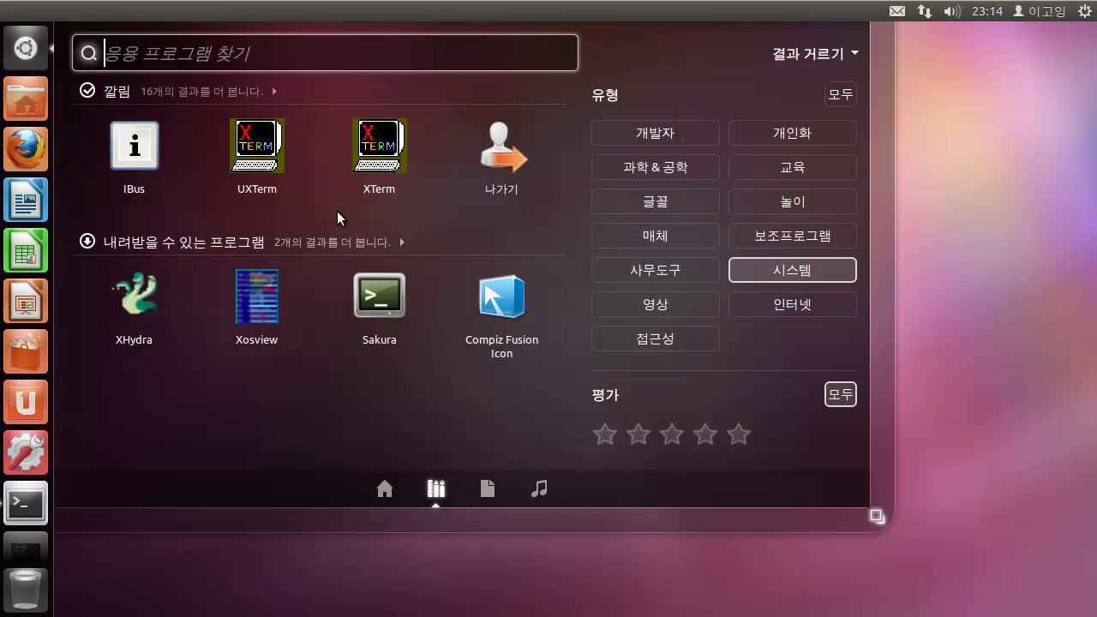
click(189, 90)
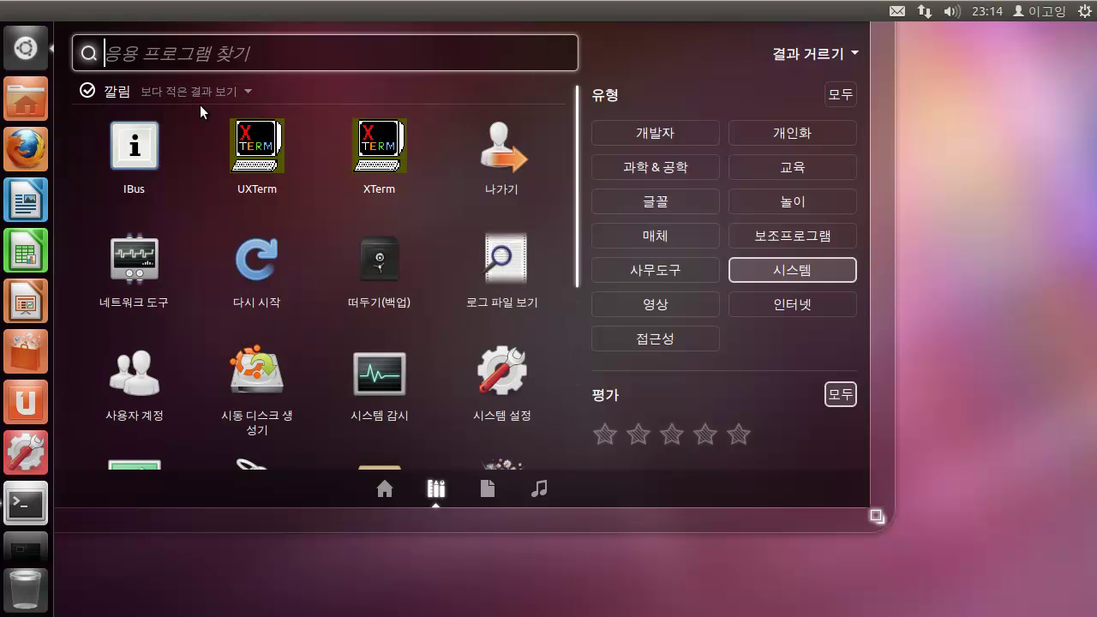
click(149, 386)
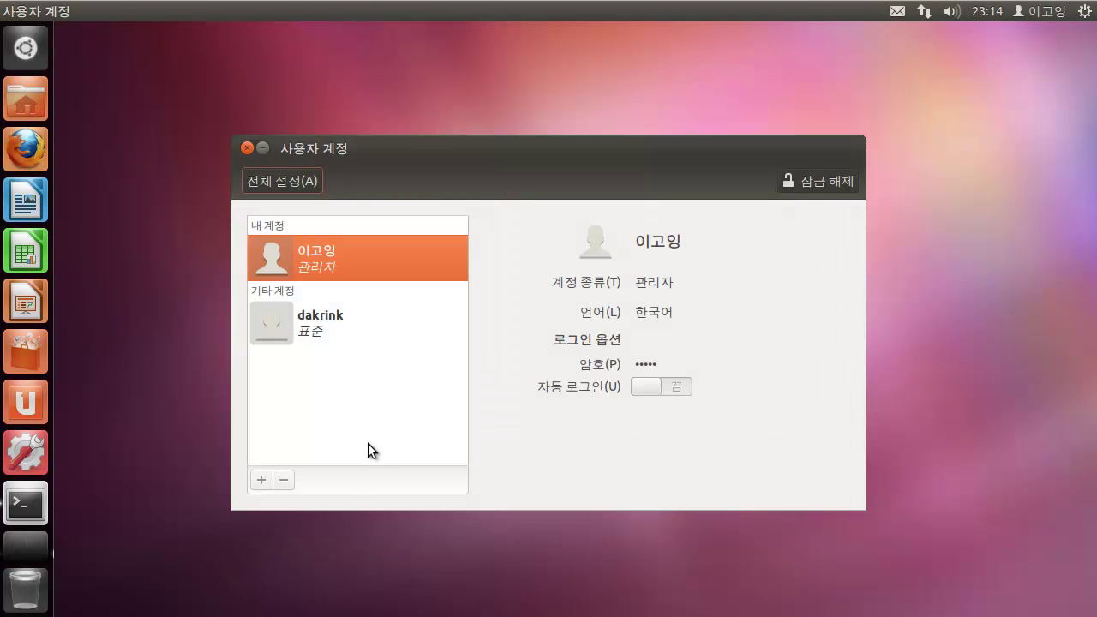
Step: Unlock the user account settings by authenticating with the administrator password
click(806, 181)
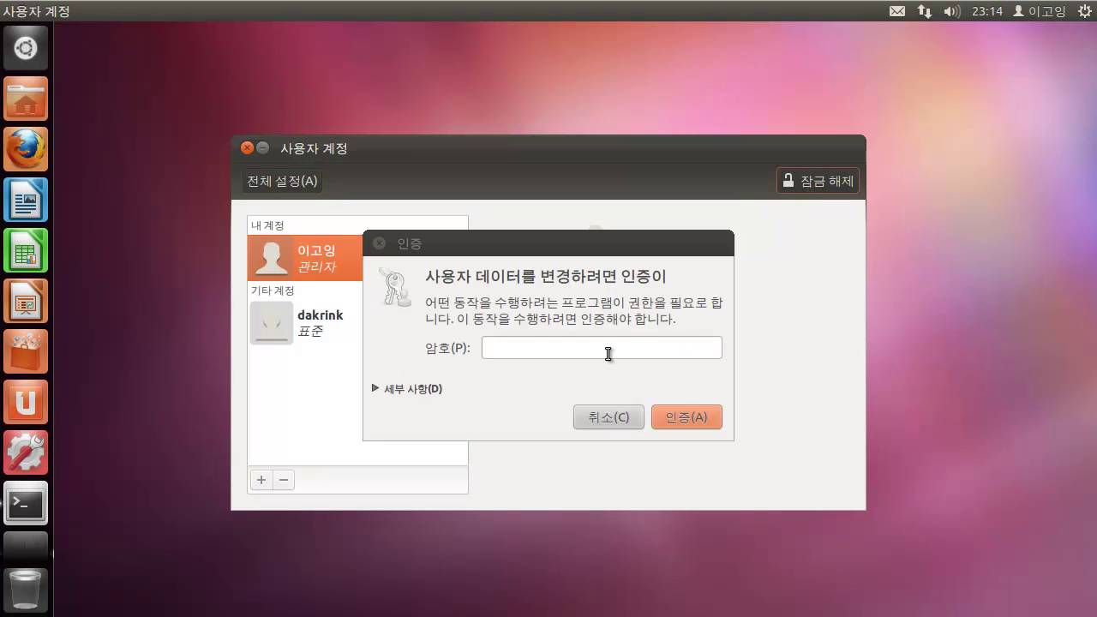
click(608, 354)
text(********)
key(BackSpace)
key(BackSpace)
key(BackSpace)
key(BackSpace)
key(BackSpace)
key(BackSpace)
key(BackSpace)
key(BackSpace)
text(*******)
key(Return)
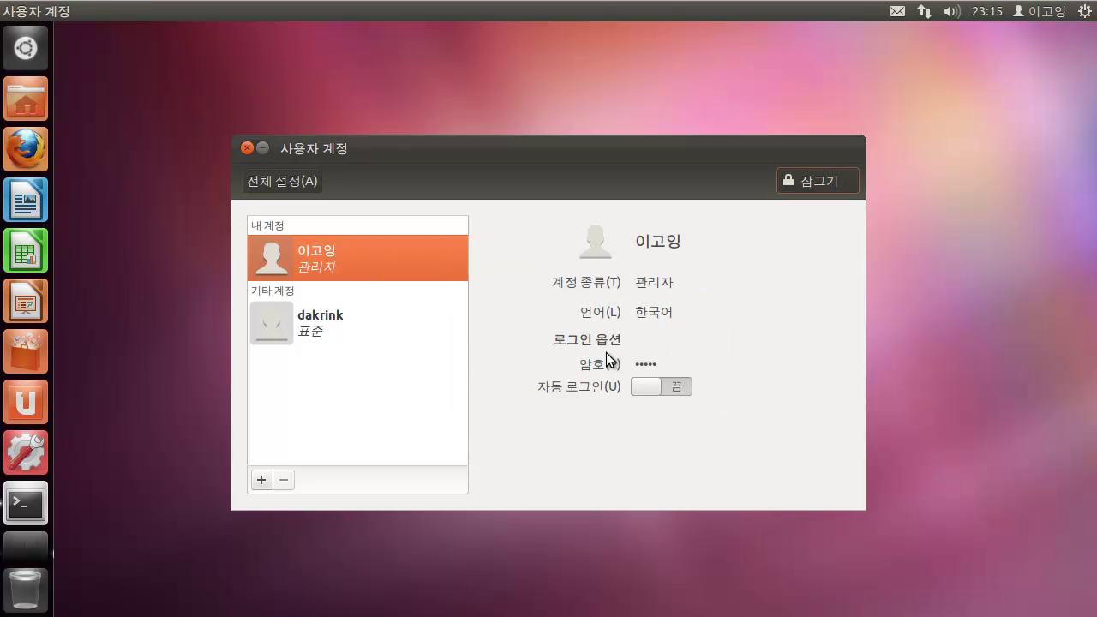
Step: Create a new standard (표준) account with the full name guiuser
click(262, 481)
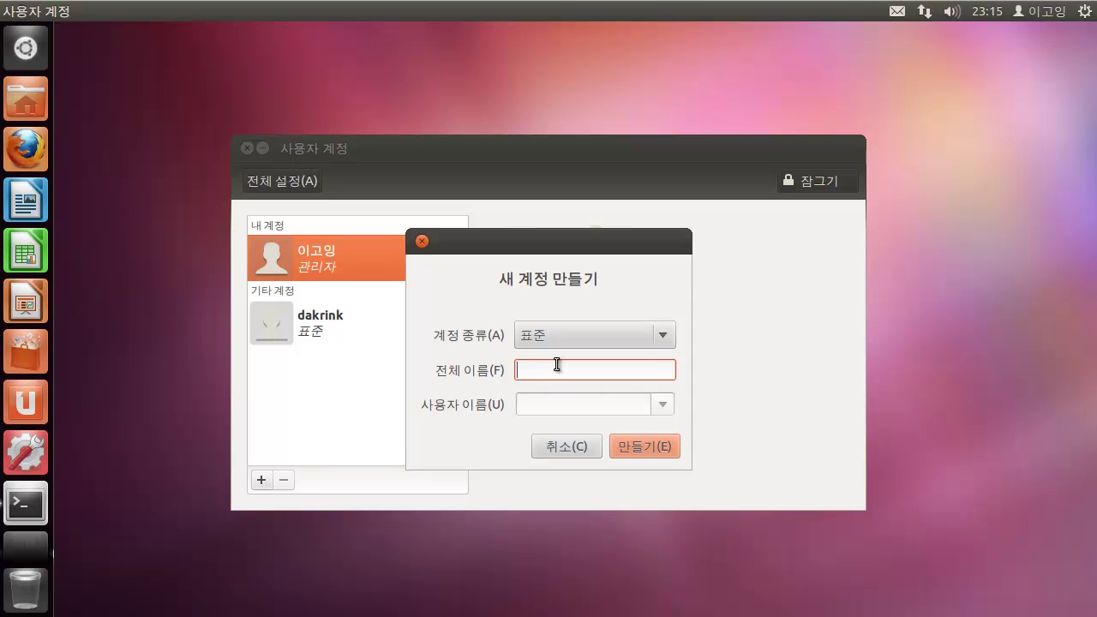
click(568, 340)
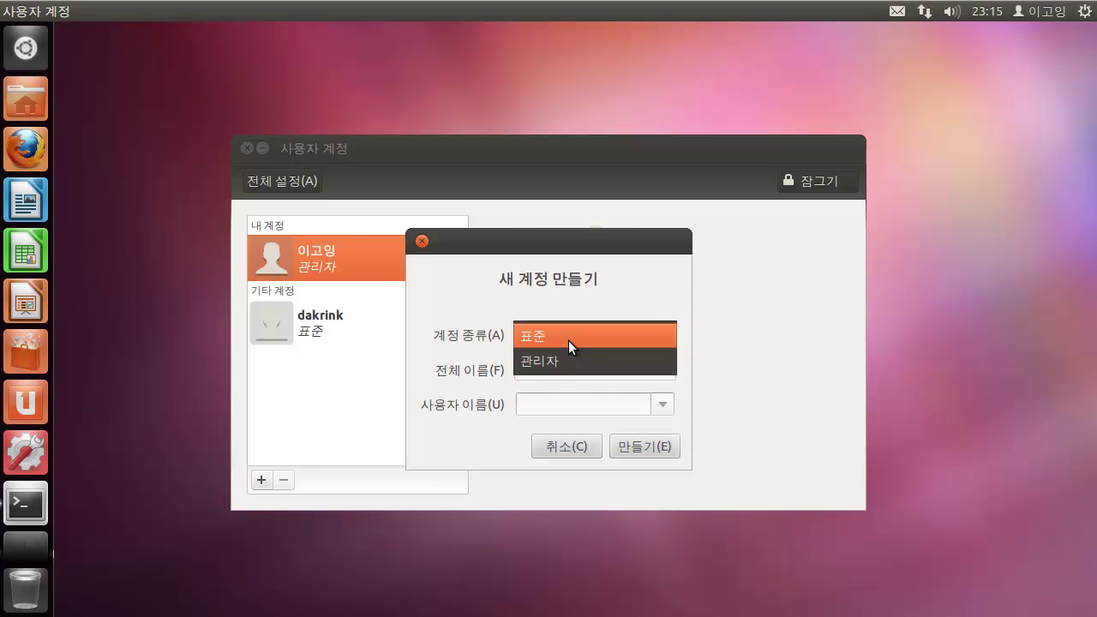
click(571, 338)
click(535, 373)
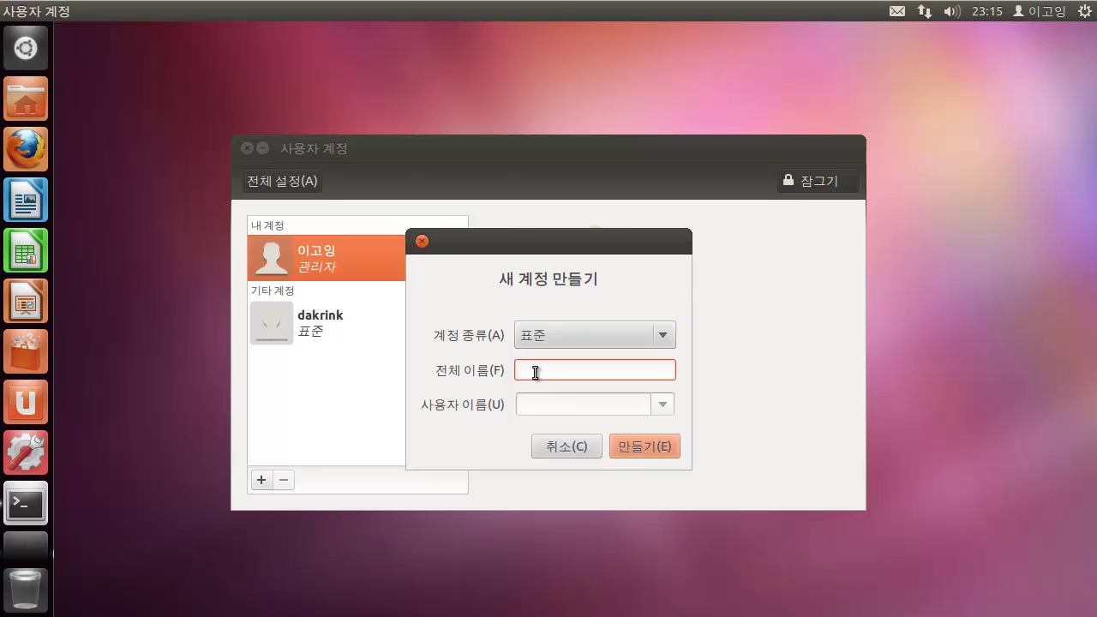
text(guitest)
key(BackSpace)
key(BackSpace)
key(BackSpace)
key(BackSpace)
text(user)
click(634, 442)
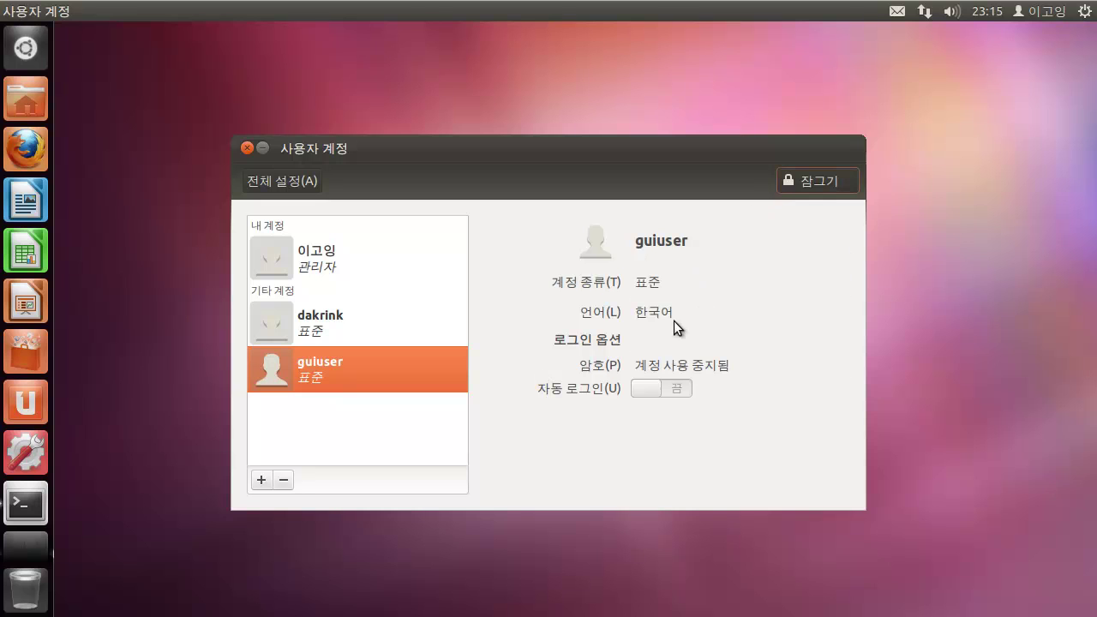
Step: Set a password for the guiuser account by entering and confirming the new password with the option 지금 암호 설정
click(672, 364)
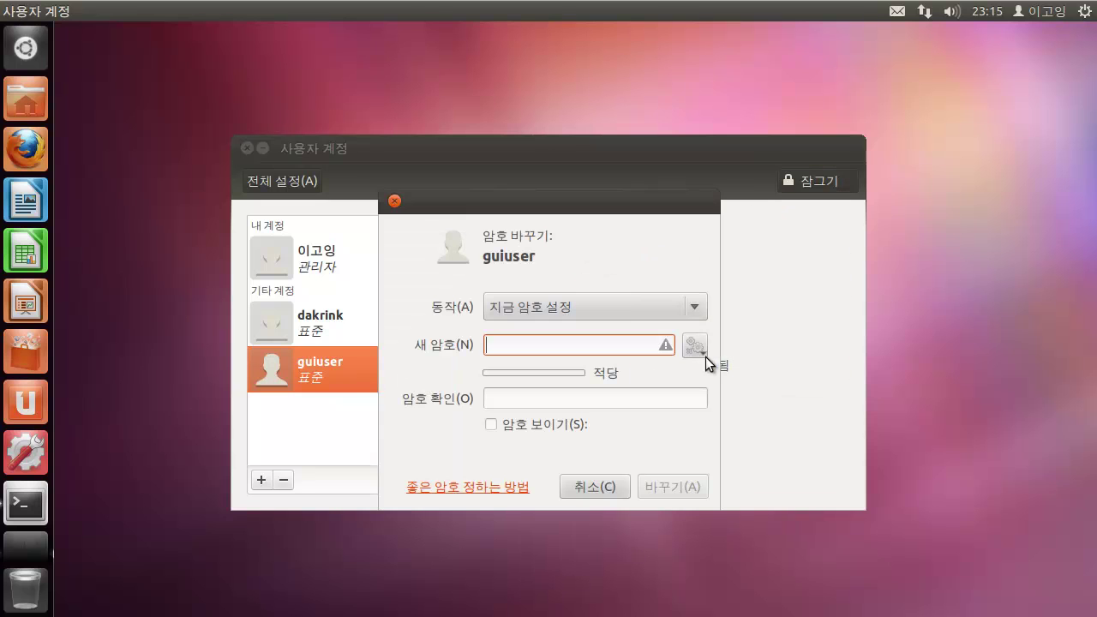
click(598, 306)
click(596, 308)
click(551, 351)
text(********)
key(Tab)
key(Tab)
text(********)
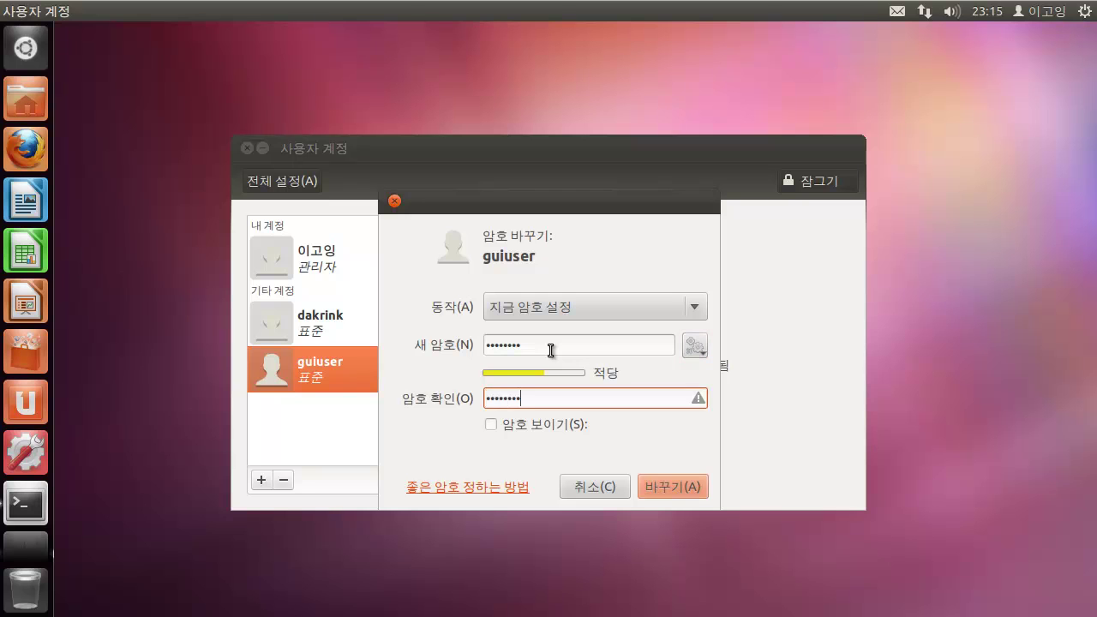
click(650, 488)
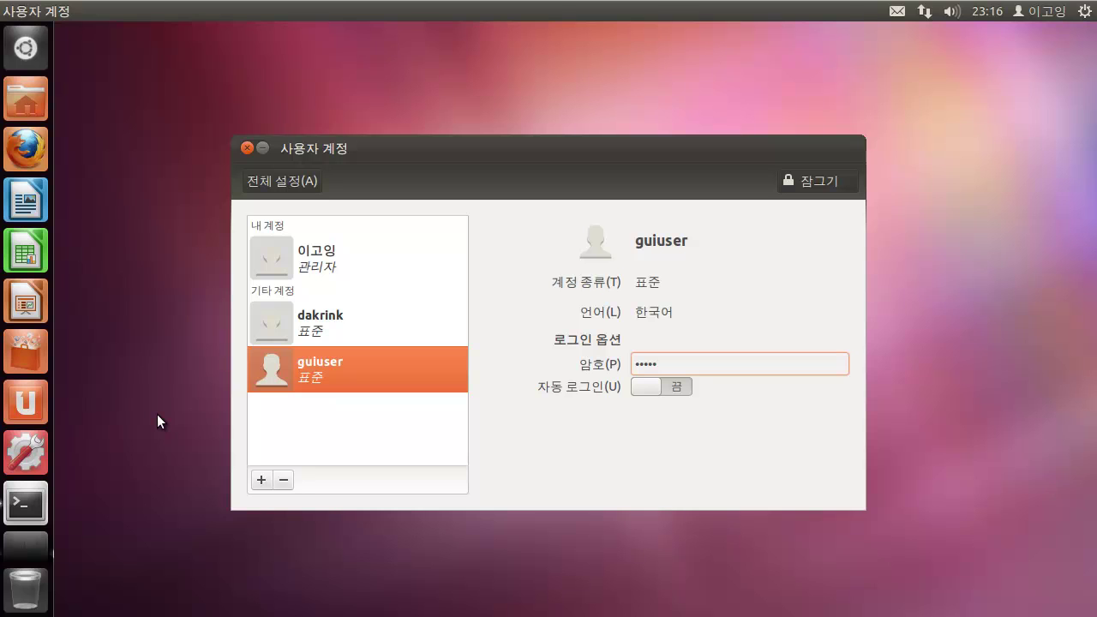
Step: Switch to the Ubuntu Software Center and search all programs for gnome-system-tools
click(29, 364)
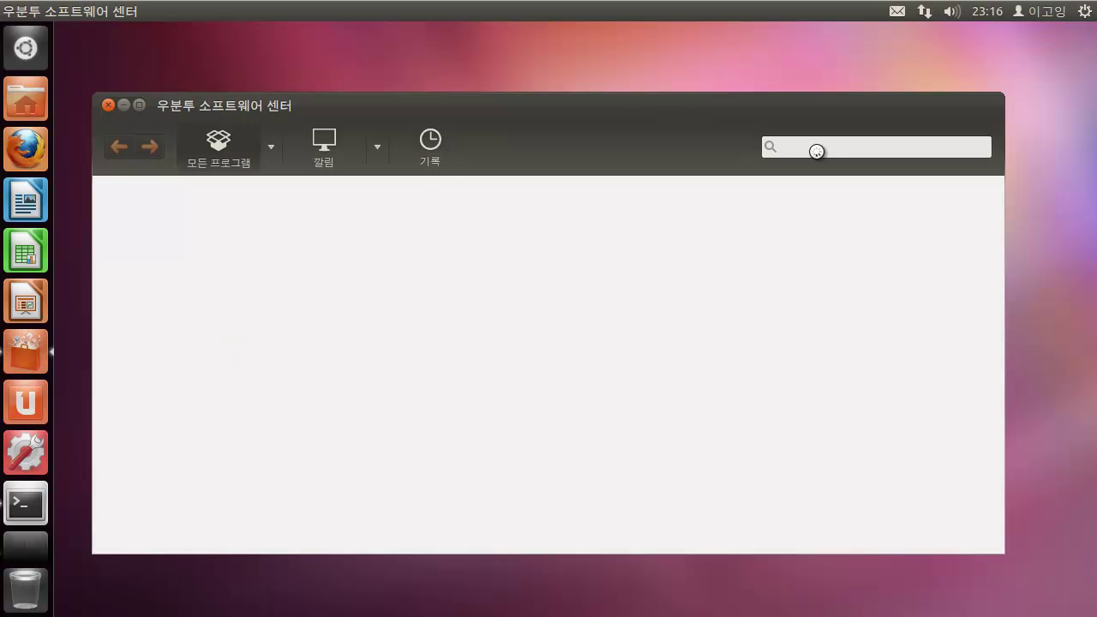
text(gnome-)
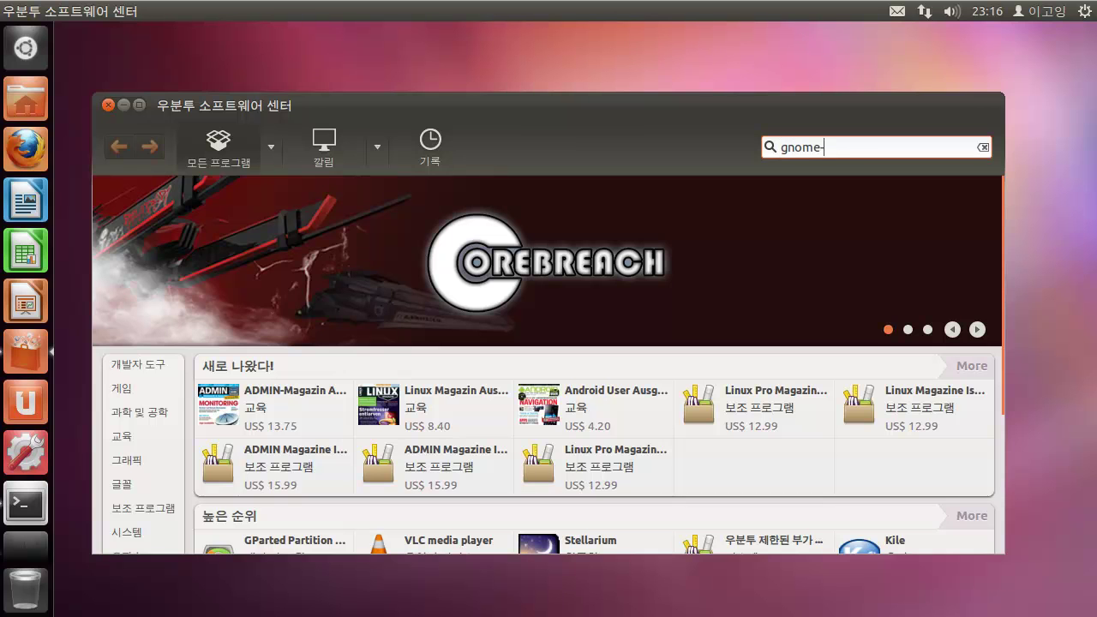
text(system-tools)
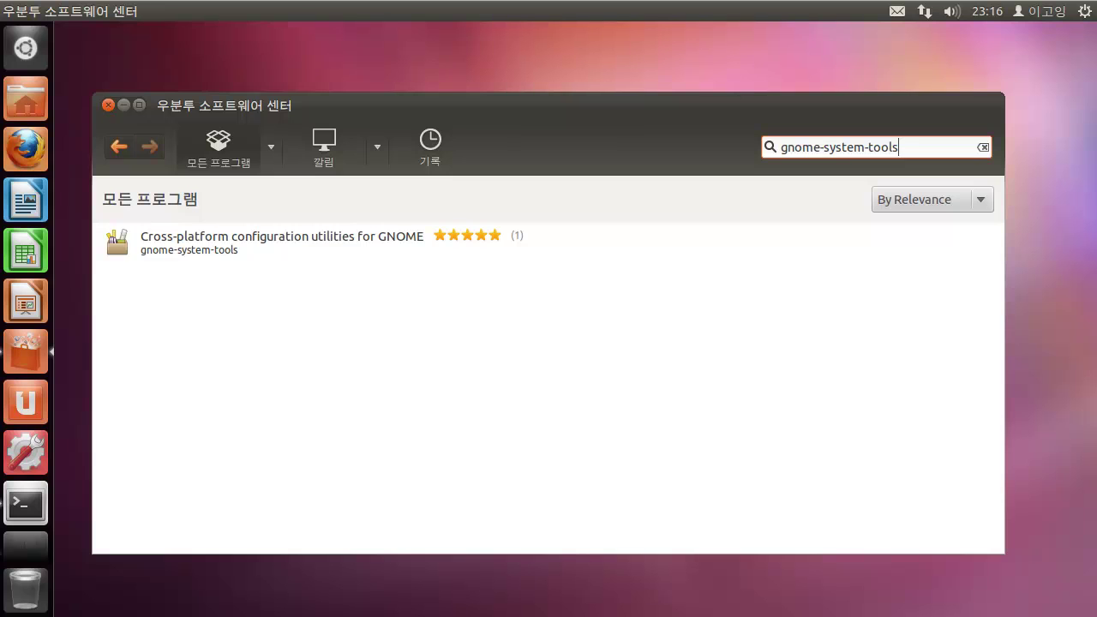
Step: Install the gnome-system-tools package, authenticating with the administrator password
click(275, 261)
click(973, 285)
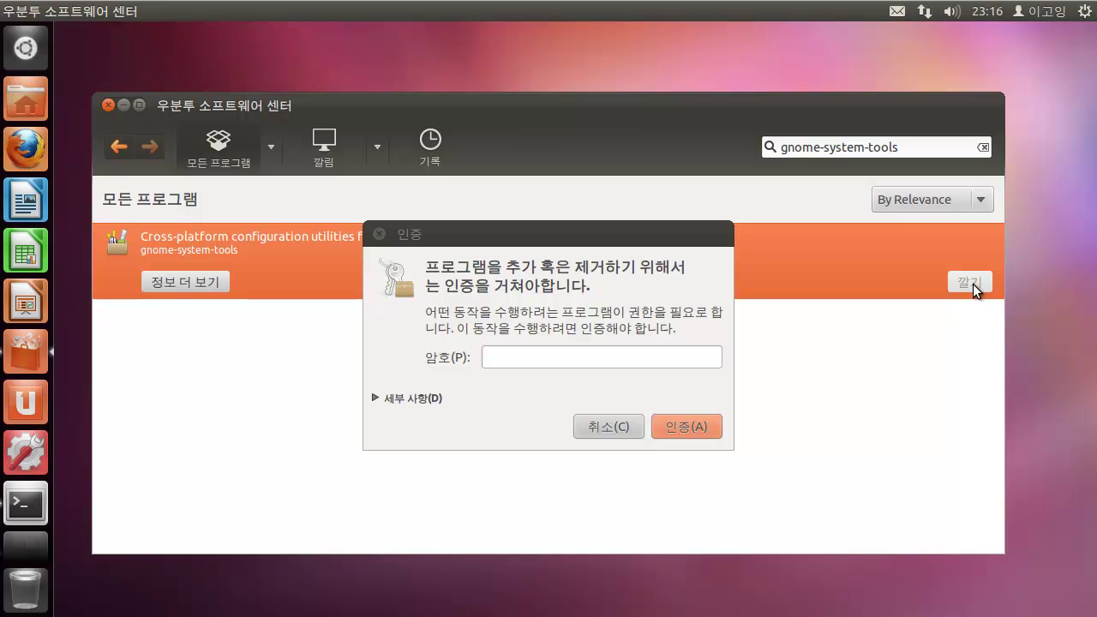
click(634, 355)
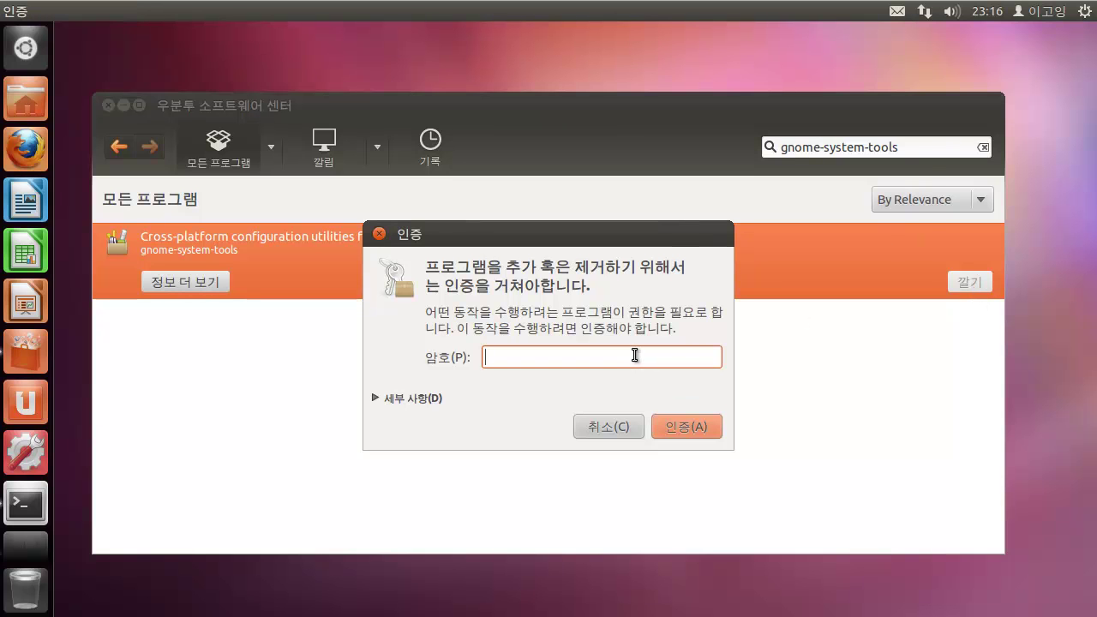
text(********)
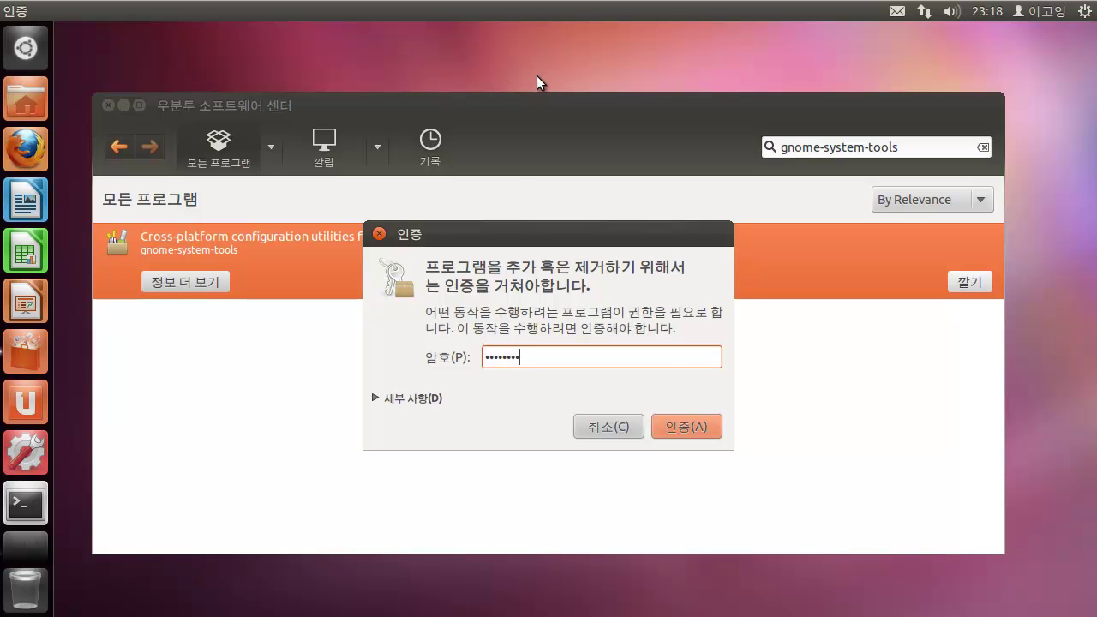
click(685, 425)
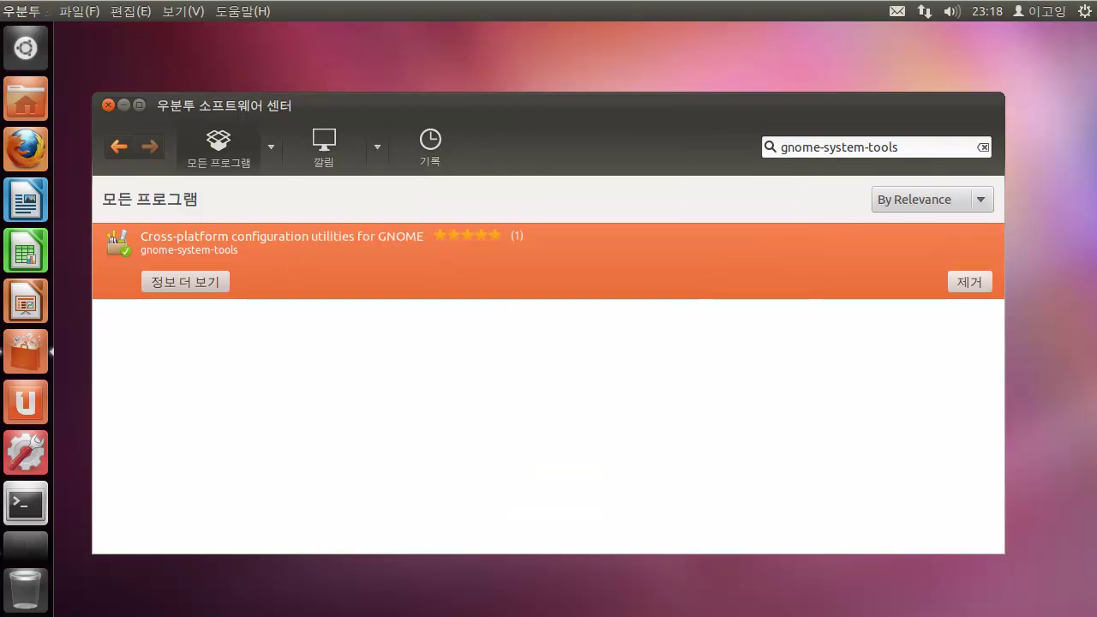
Step: Open the Users and Groups tool (사용자와 그룹) from the installed system applications
click(25, 52)
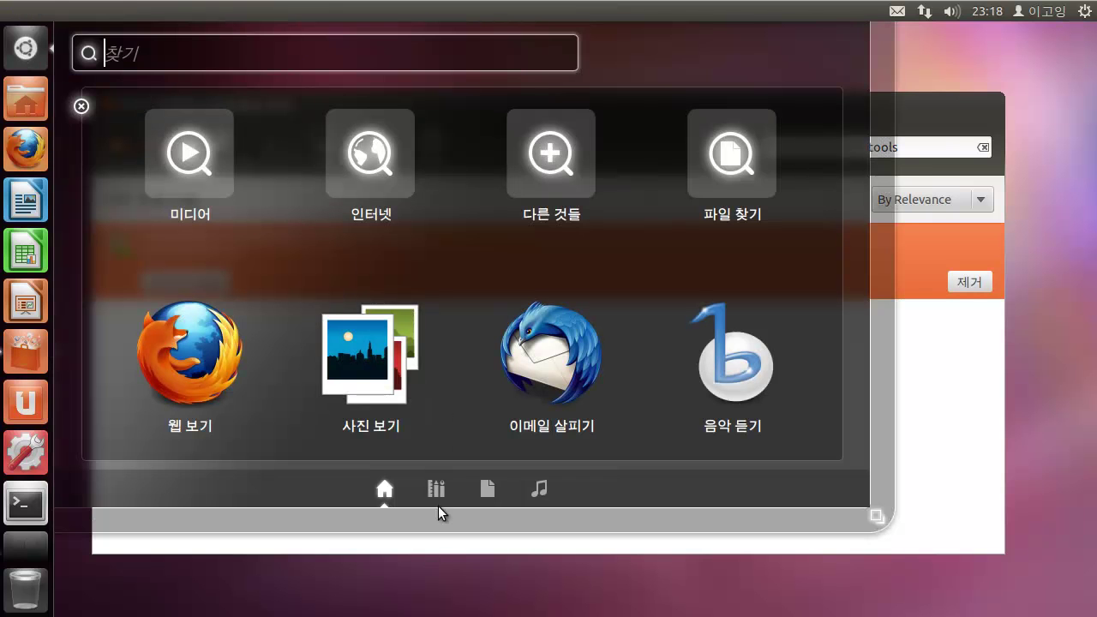
click(436, 490)
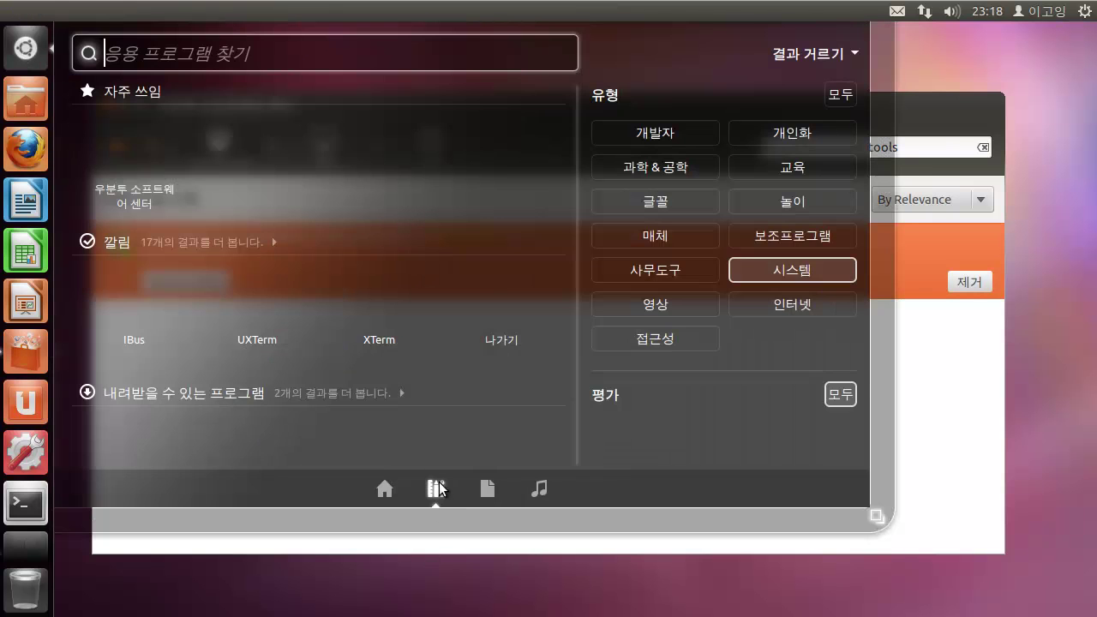
click(223, 240)
scroll(356, 245, down, 4)
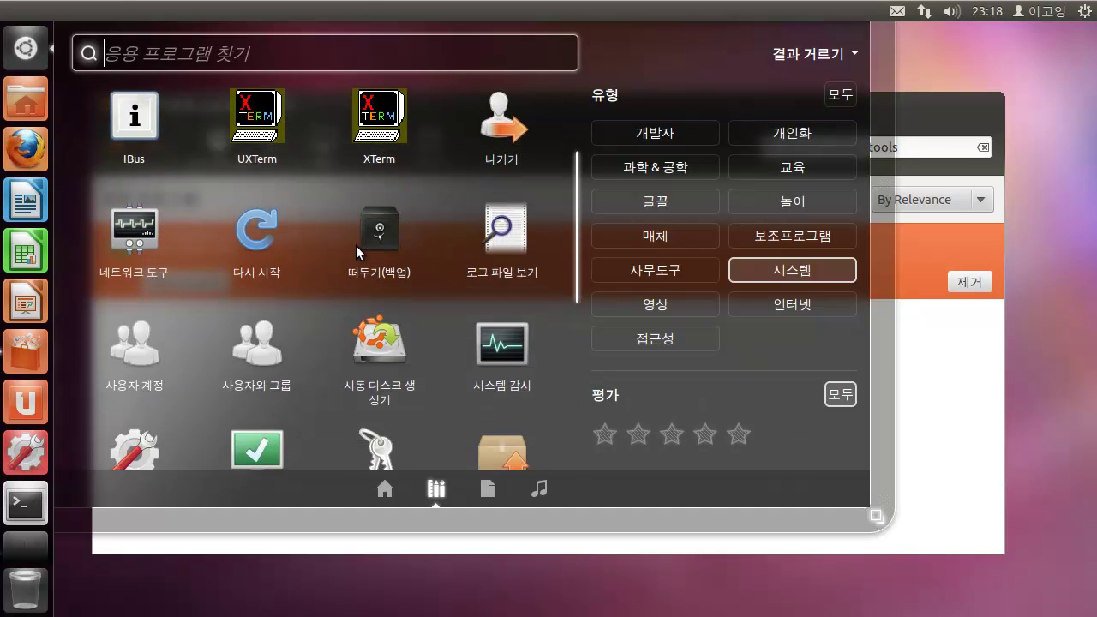
click(264, 354)
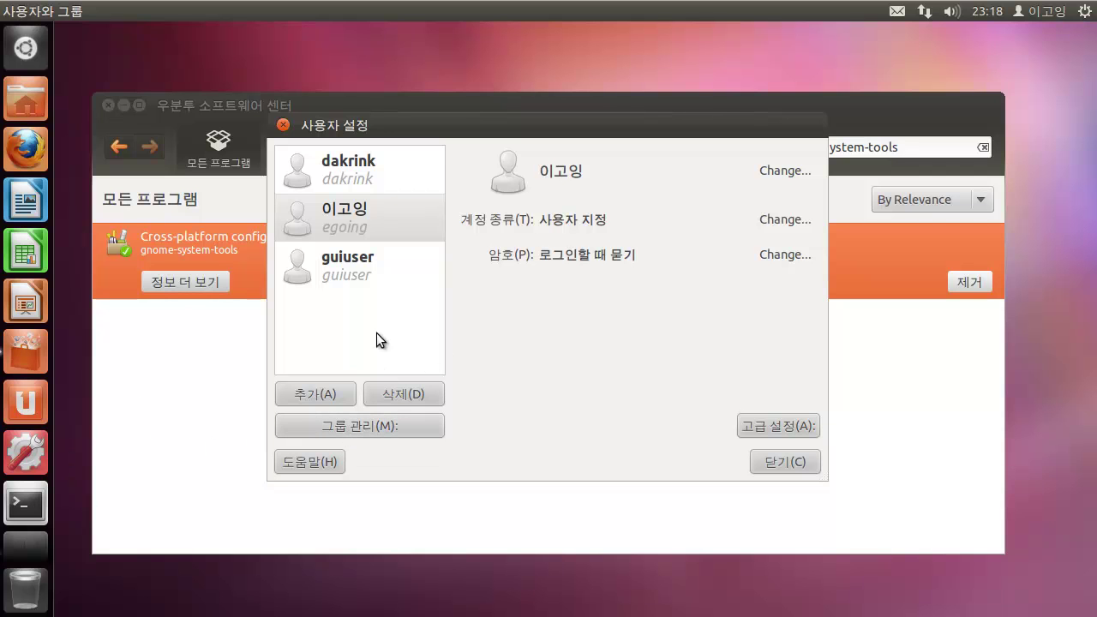
Step: Open the group management and begin adding a new group, authenticating with the administrator password
click(349, 428)
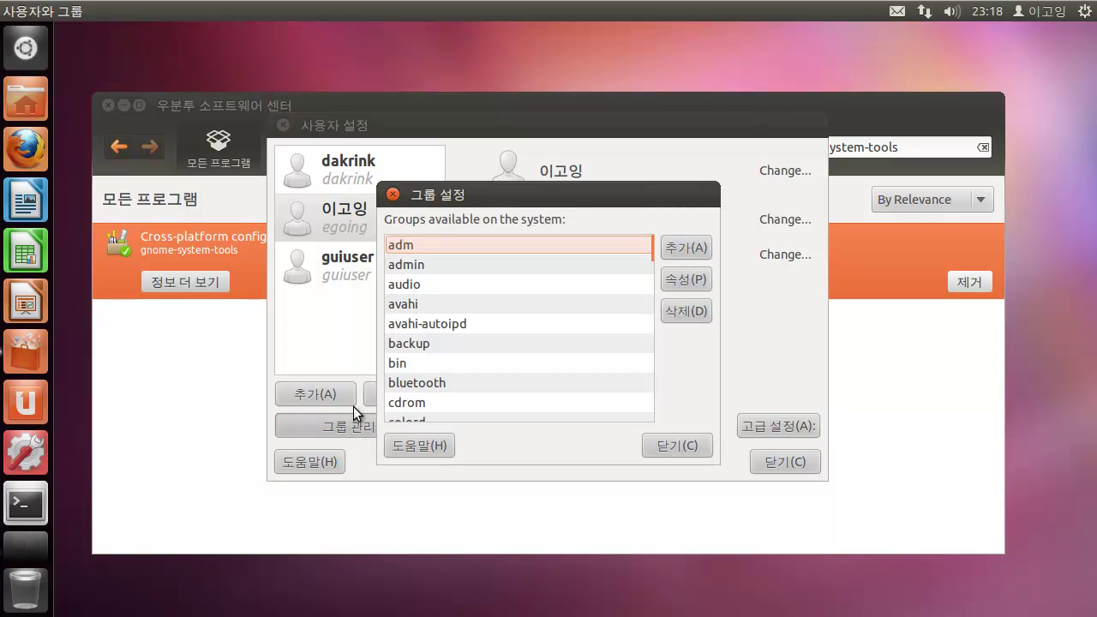
scroll(627, 276, down, 15)
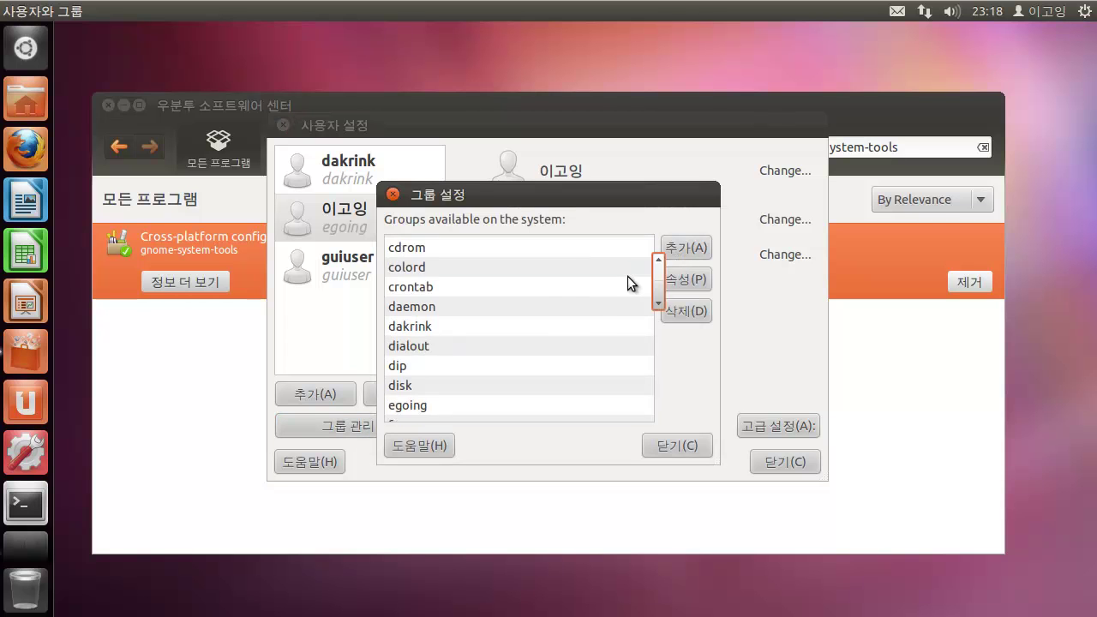
scroll(627, 276, down, 5)
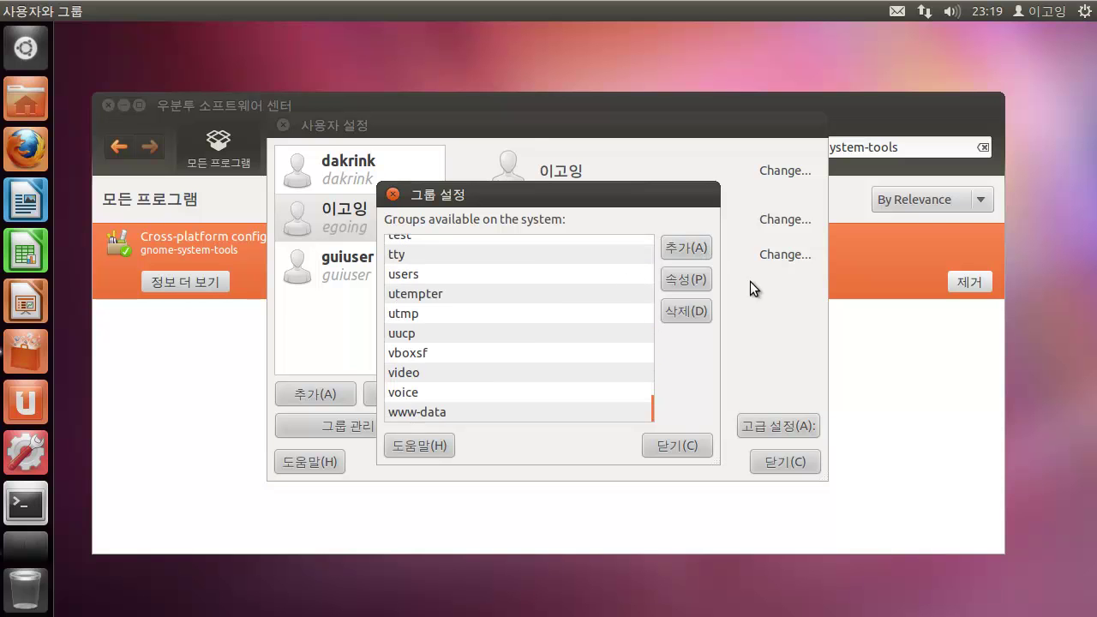
click(691, 251)
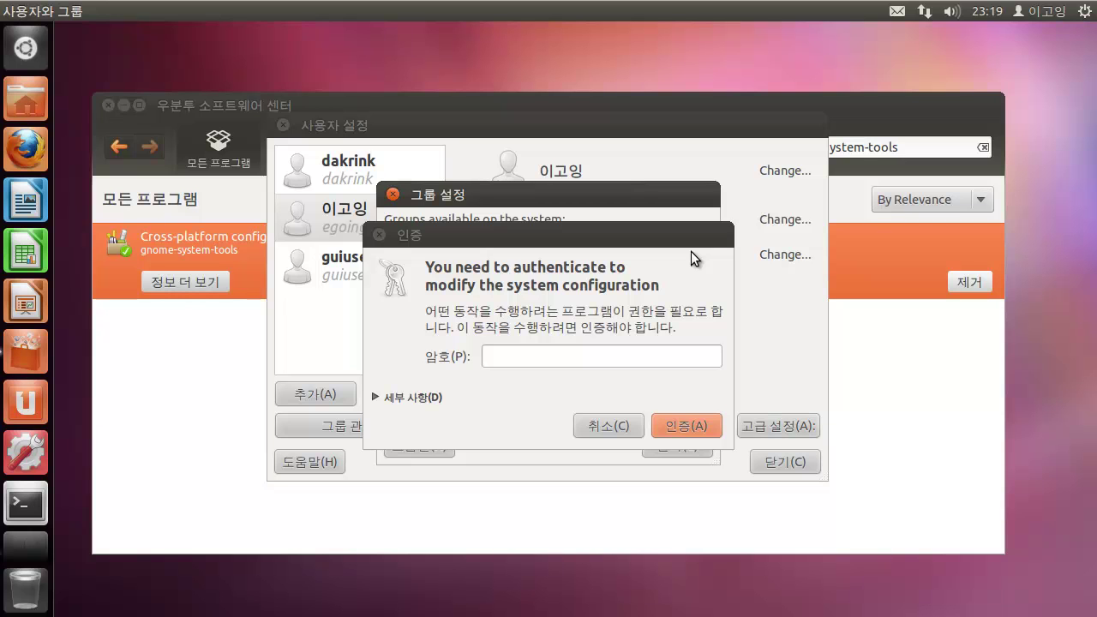
click(565, 363)
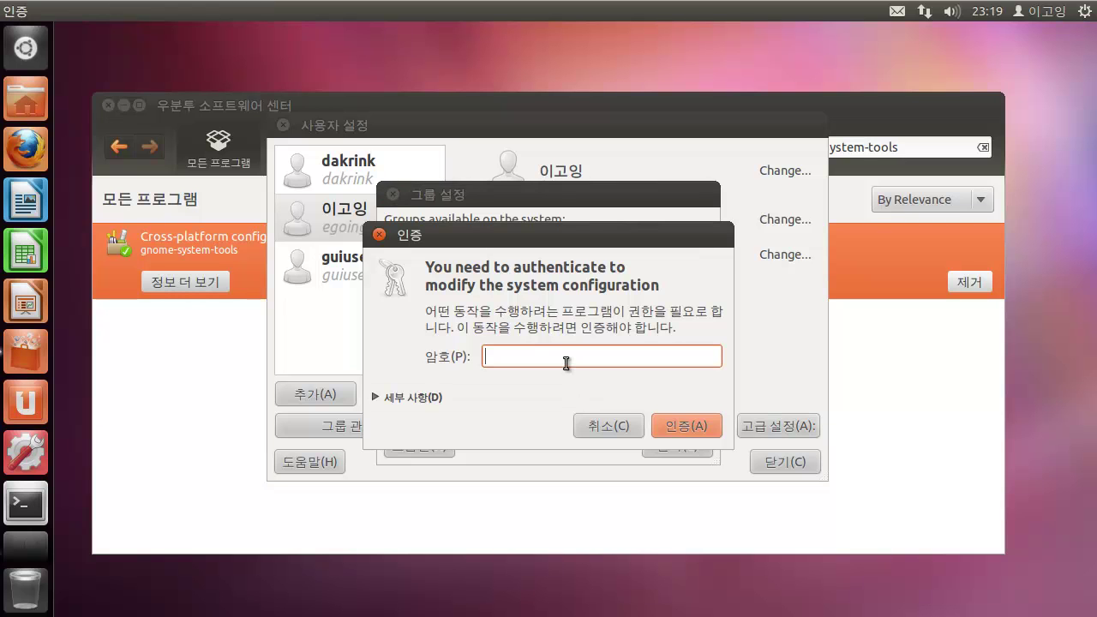
text(*******)
key(Return)
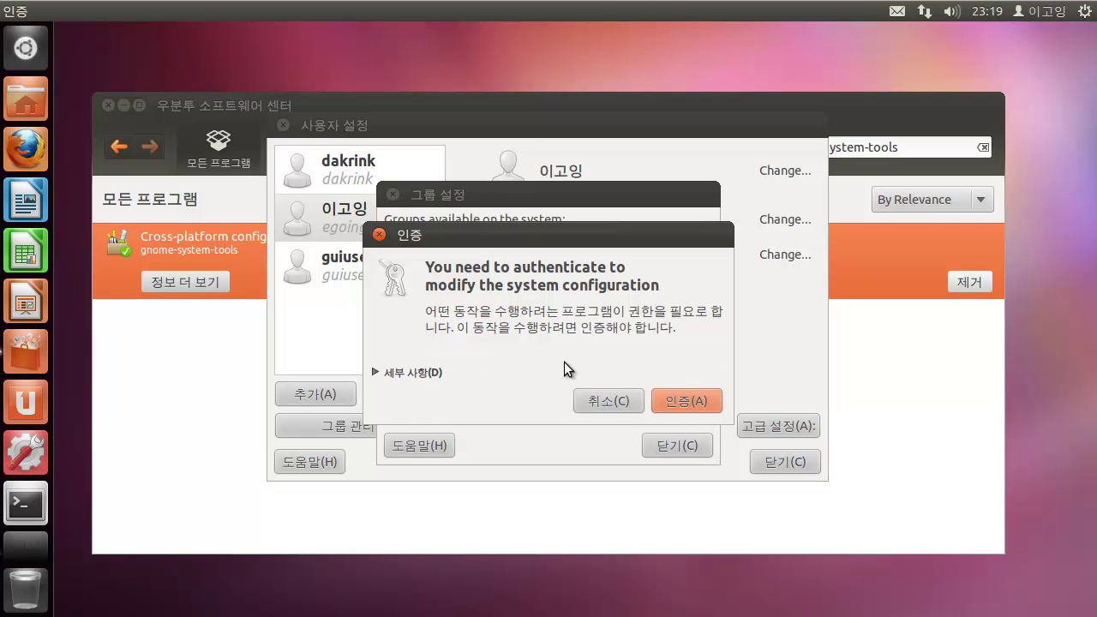
text(*******)
key(Return)
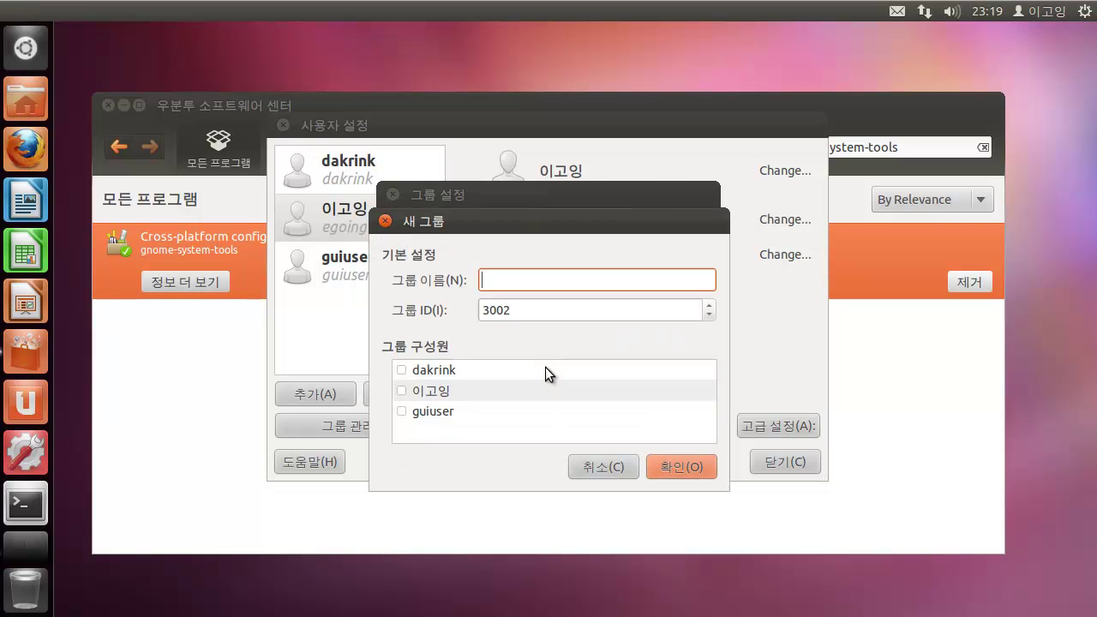
Step: Create the group with the name design and include the administrator account as a member
text(design)
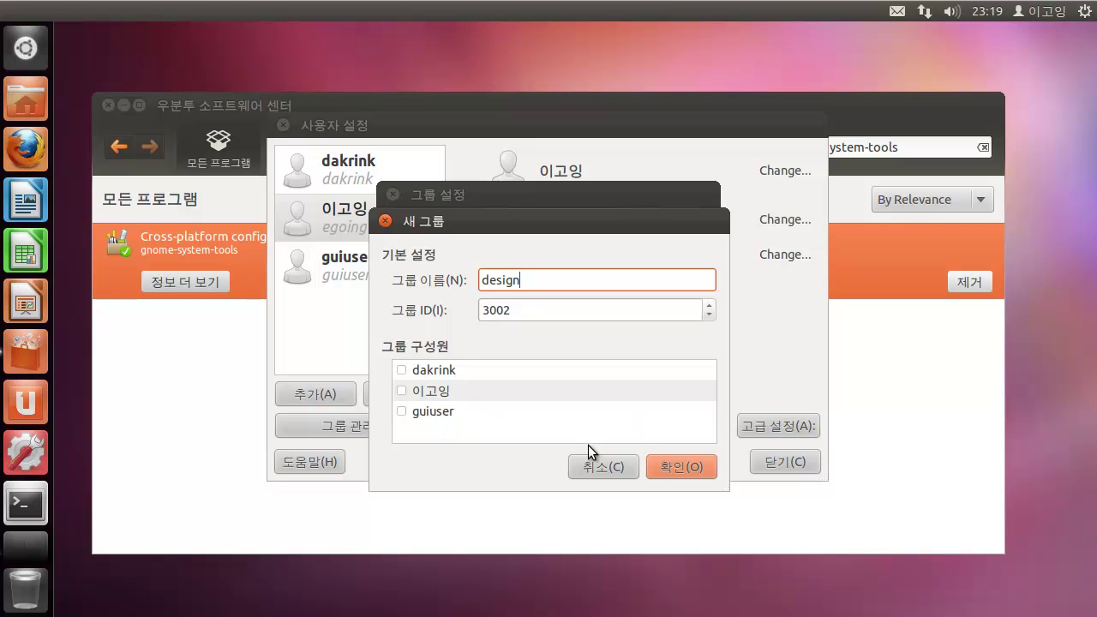
click(402, 391)
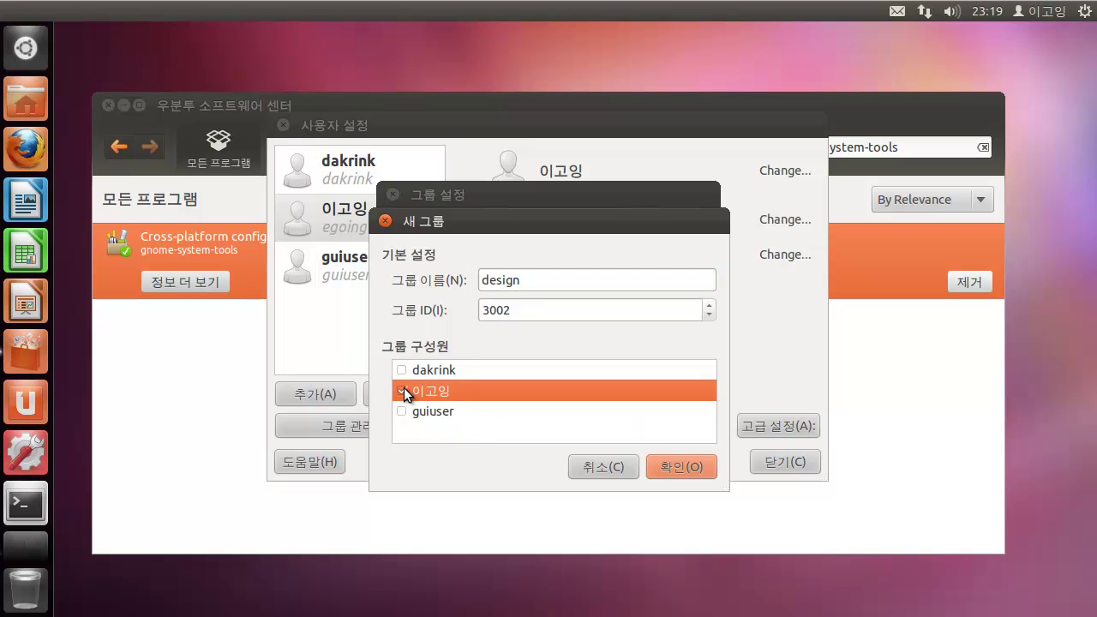
click(666, 470)
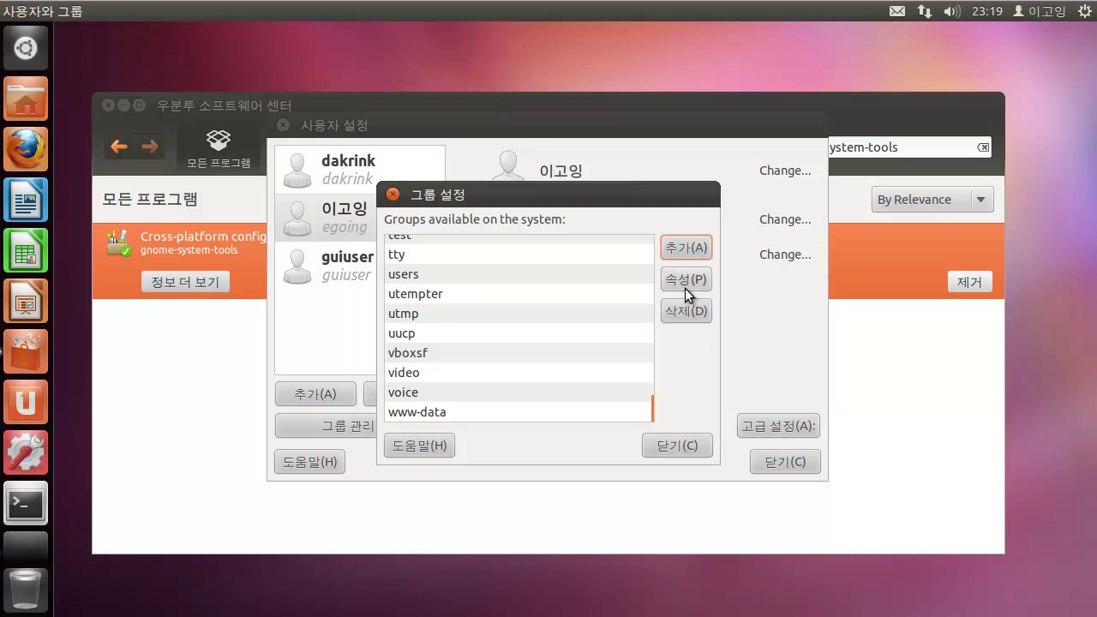
Step: Create a new group with the name plan and include all three listed users as members
click(688, 248)
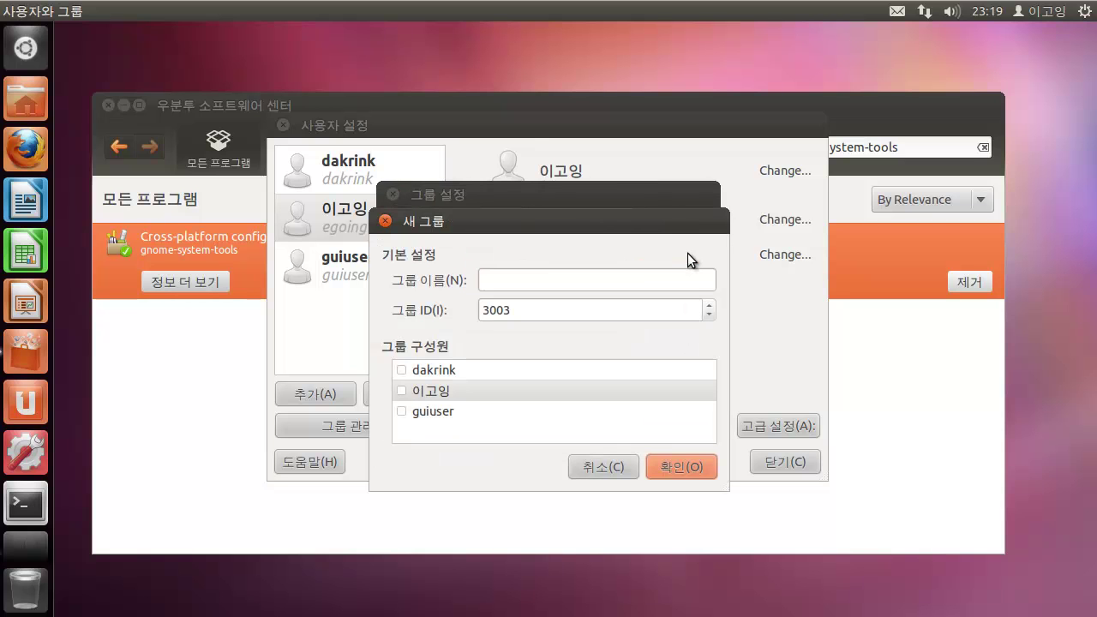
click(675, 283)
text(dev)
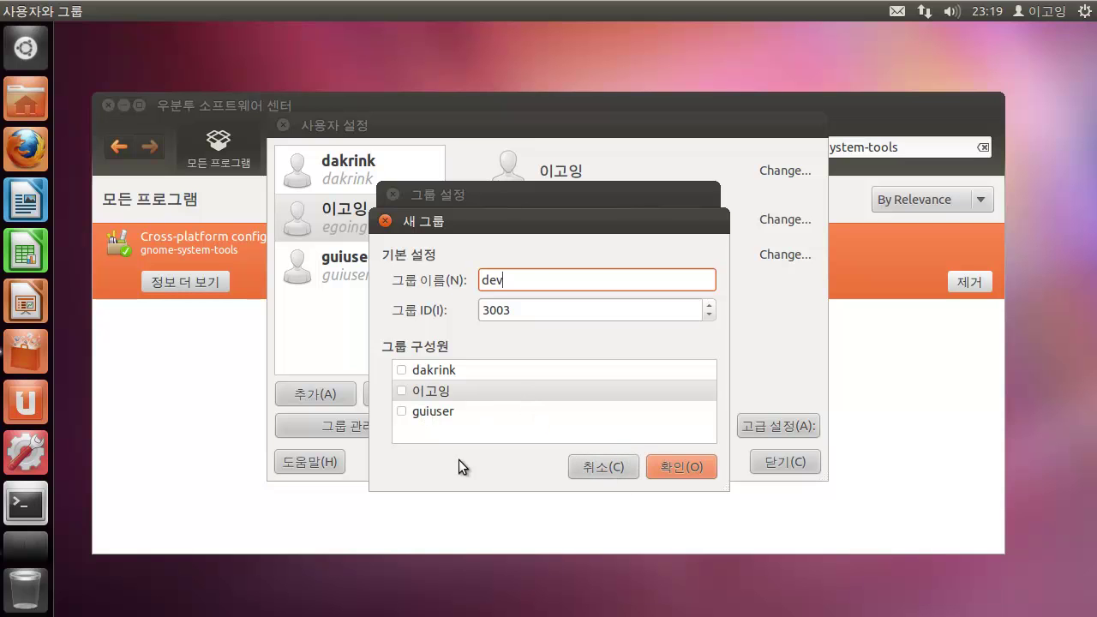
key(BackSpace)
key(BackSpace)
key(BackSpace)
text(plan)
click(403, 370)
click(403, 391)
click(403, 411)
click(696, 467)
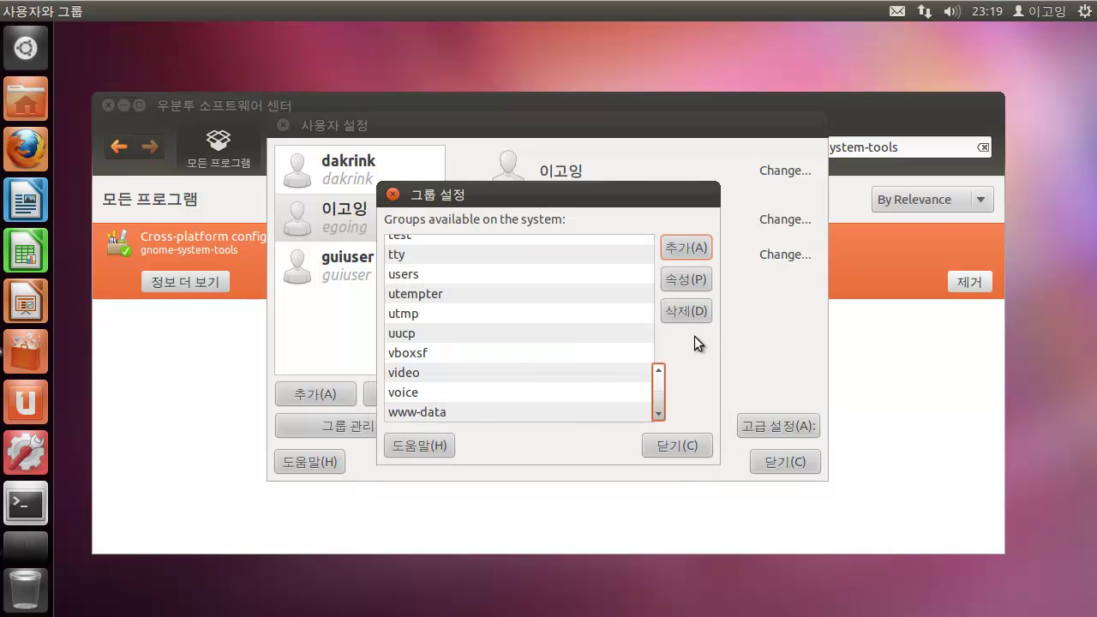
Step: Check the system group list for the design and plan groups, and close the group settings
drag(656, 385, 643, 277)
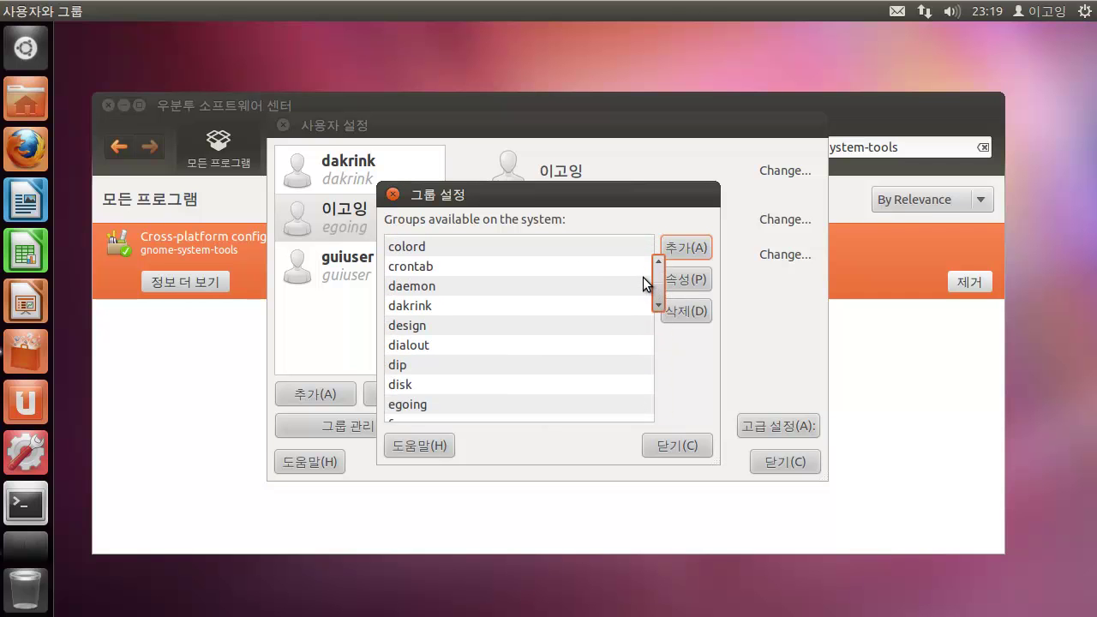
click(445, 327)
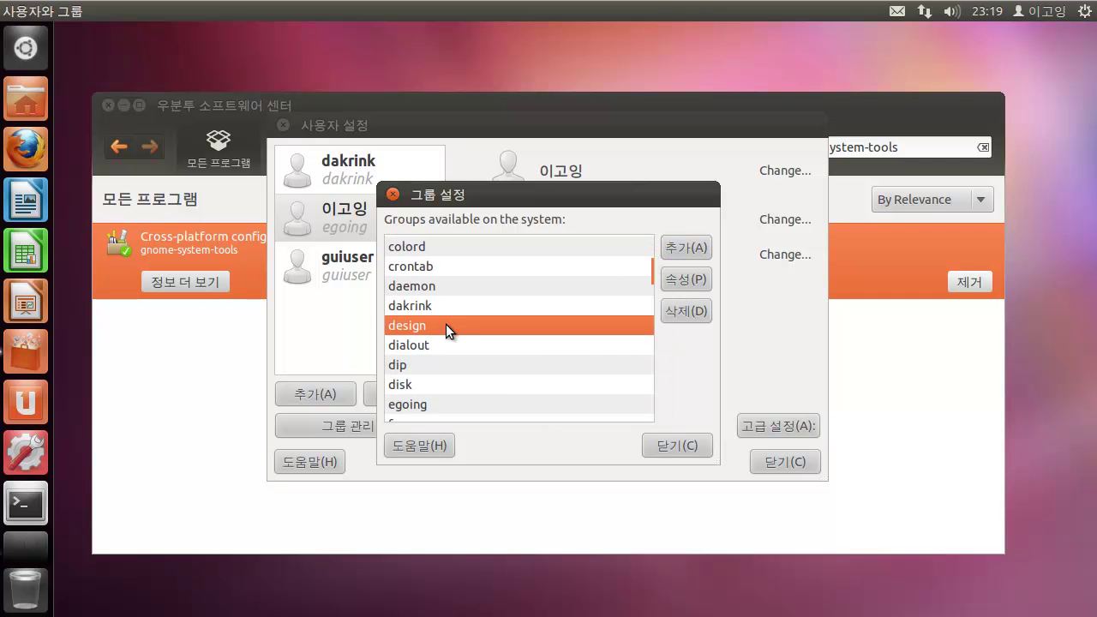
drag(660, 296, 655, 364)
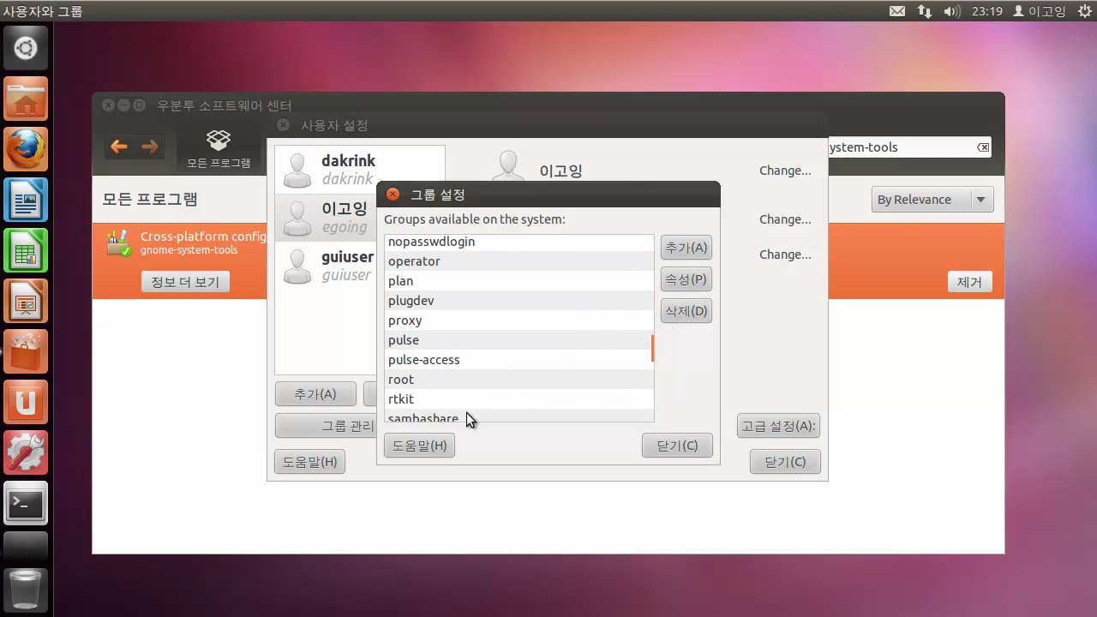
click(428, 282)
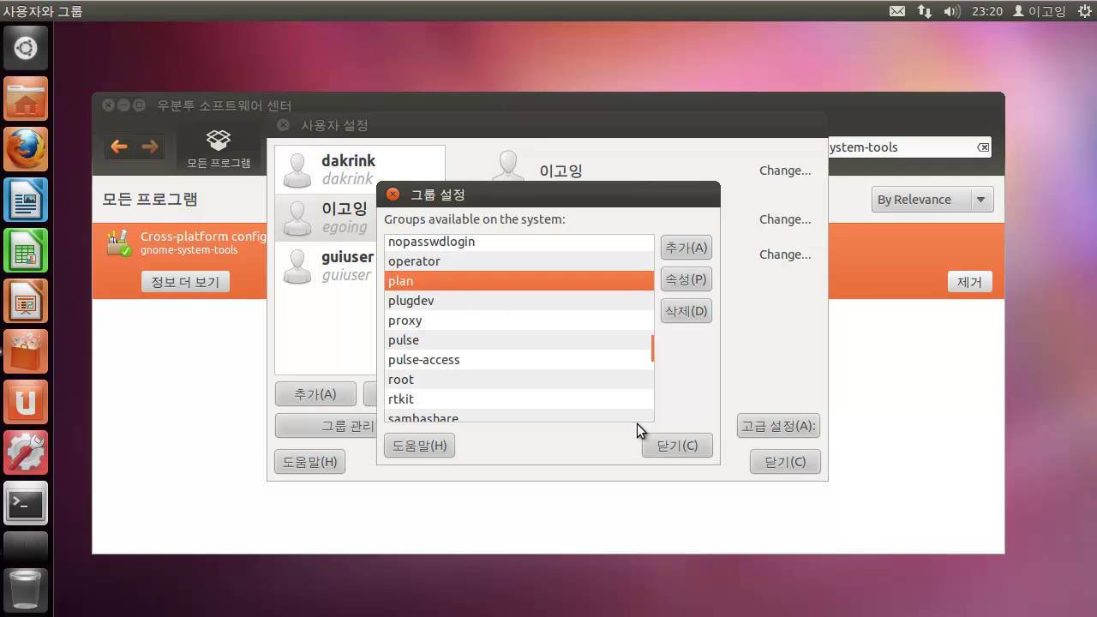
click(662, 439)
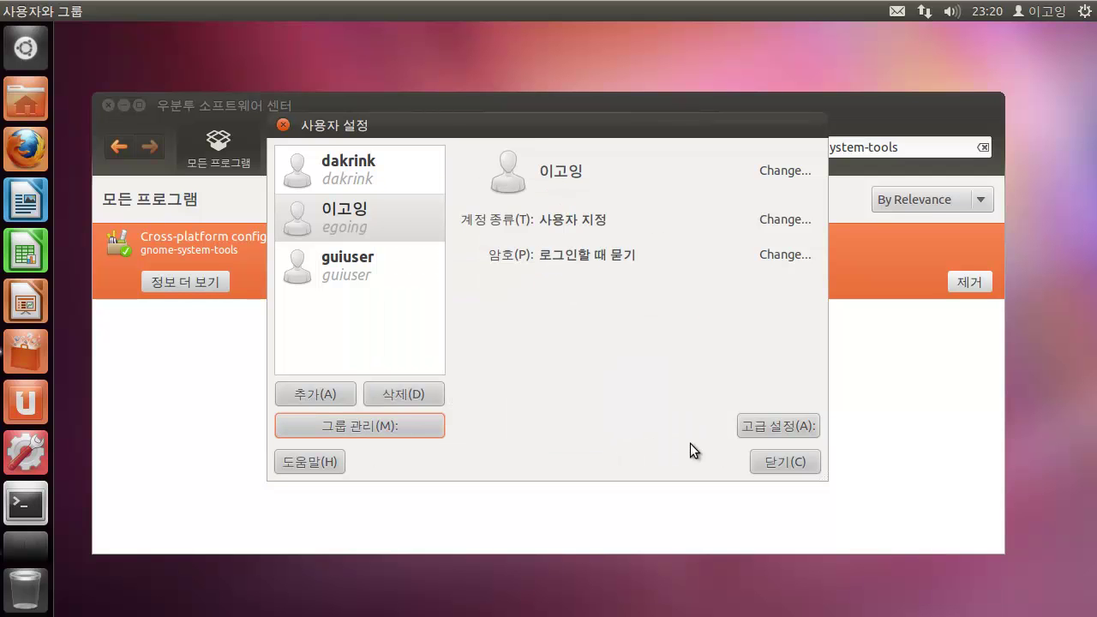